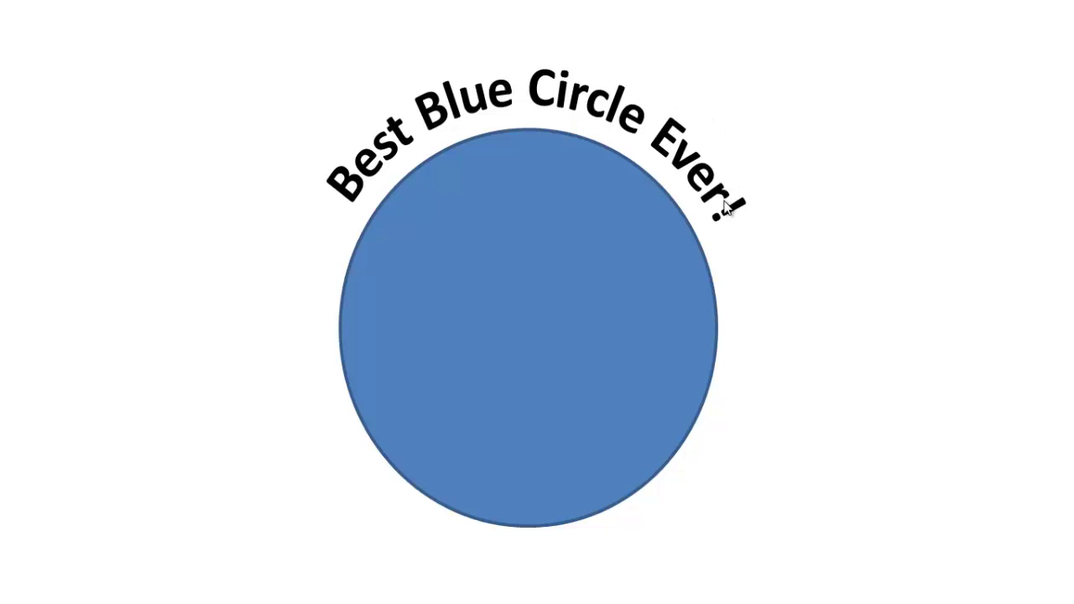
- End the slide show of the blue curved-text example and return to Normal view
key("Escape")
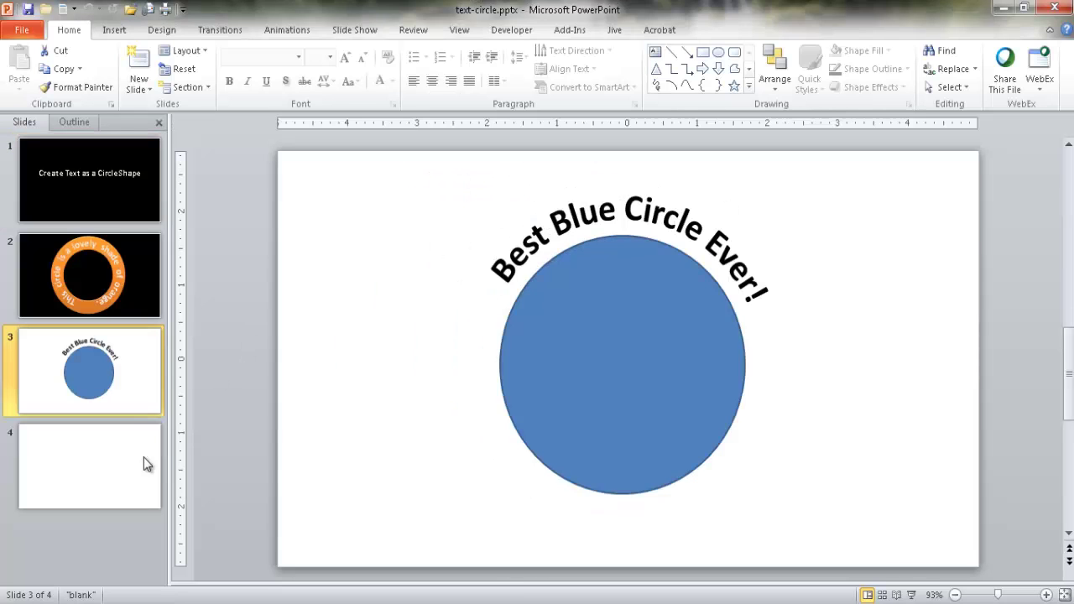
- On blank slide 4, draw a large circle with the Oval shape
left_click(127, 475)
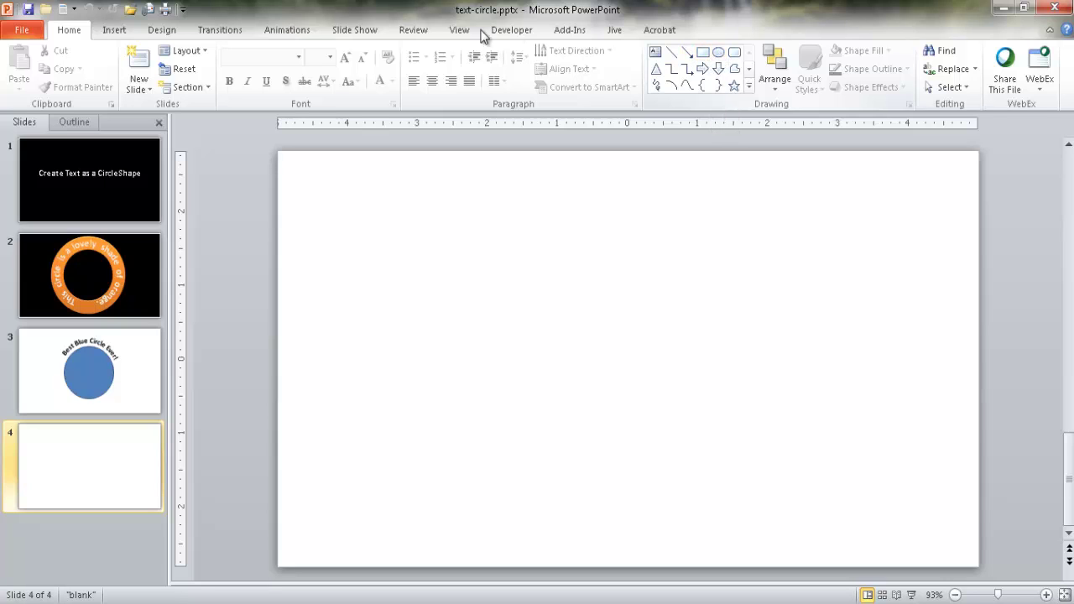
left_click(114, 30)
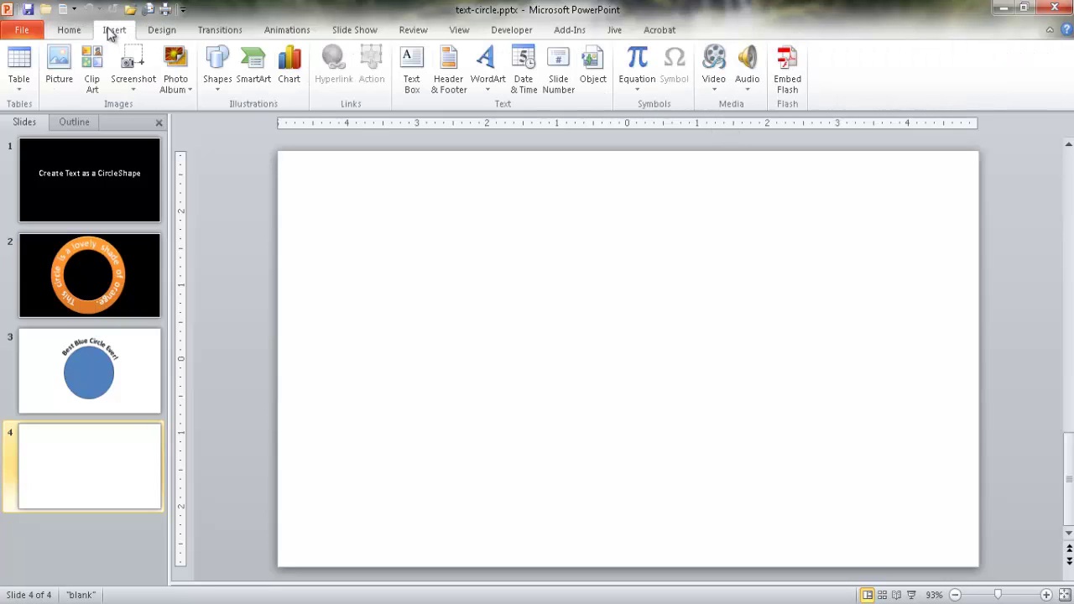
left_click(215, 84)
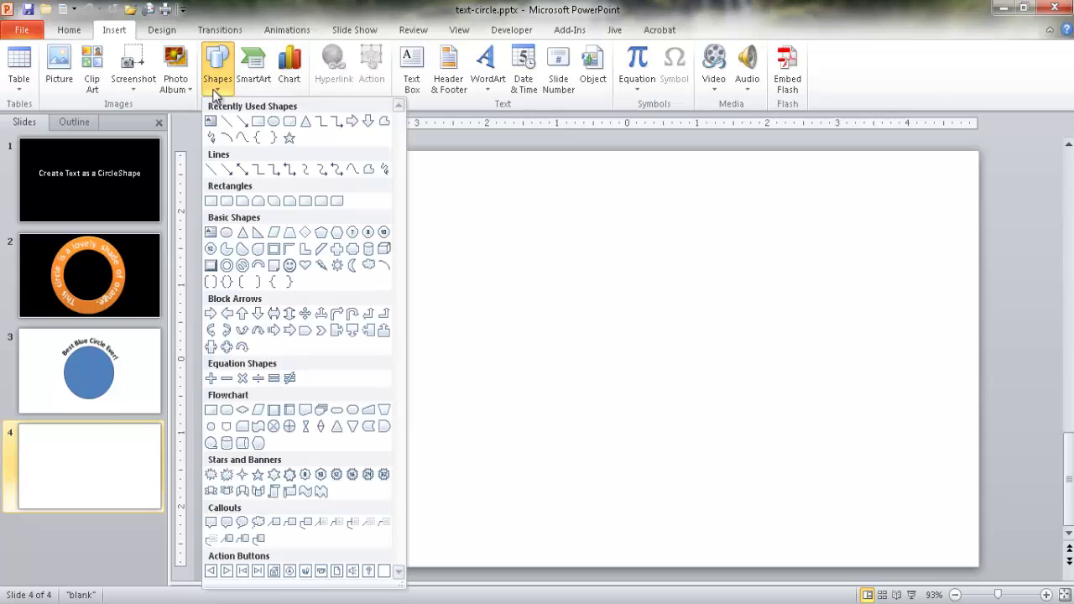
left_click(271, 124)
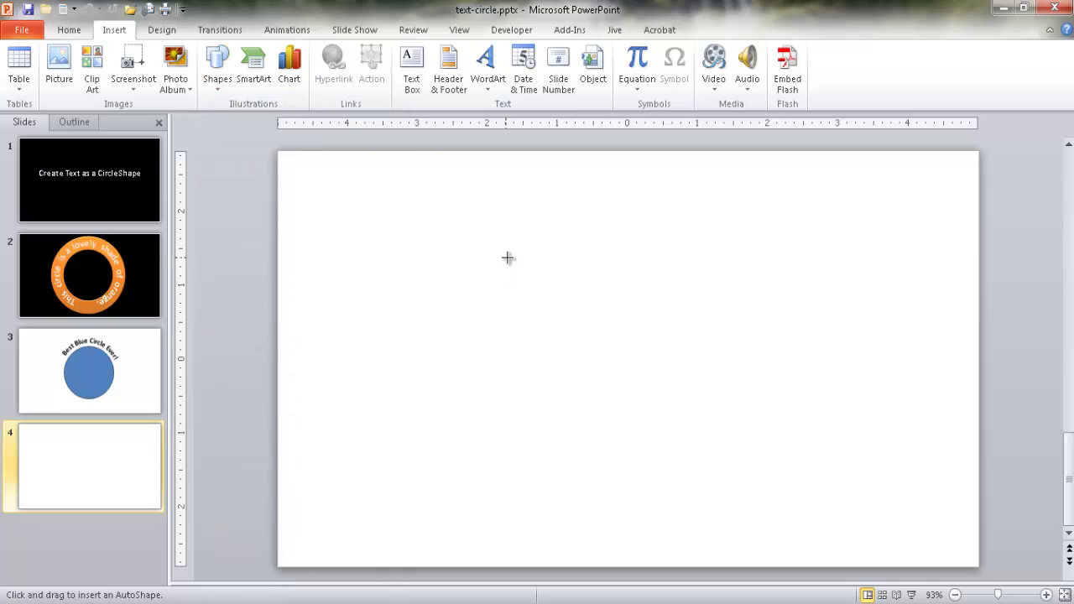
left_click_drag(505, 259, 757, 454)
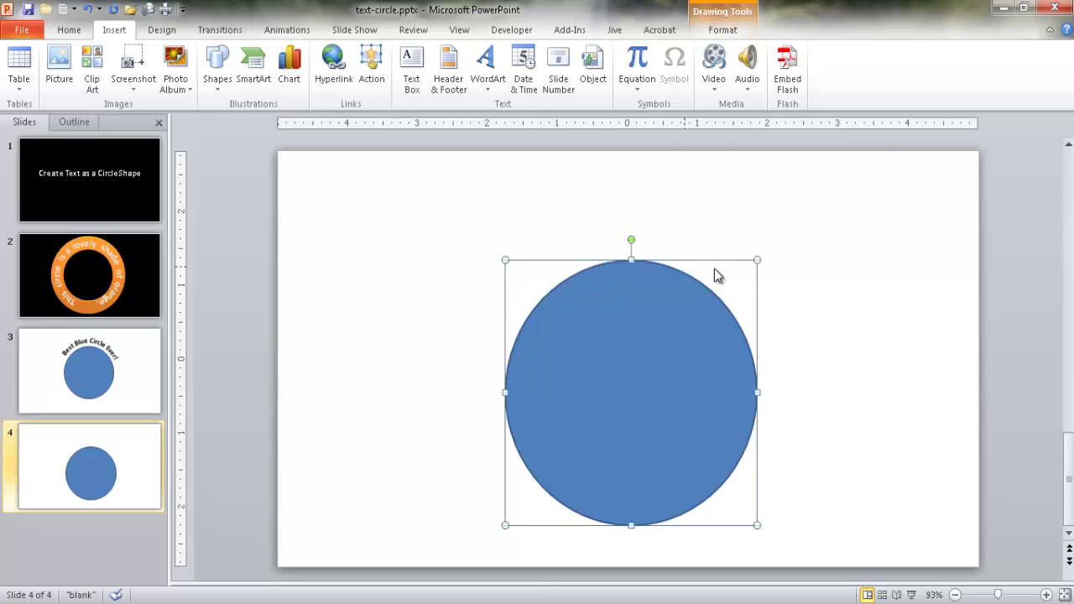
- Resize the circle to 4" by 4" and move it up and left on the slide
left_click(730, 32)
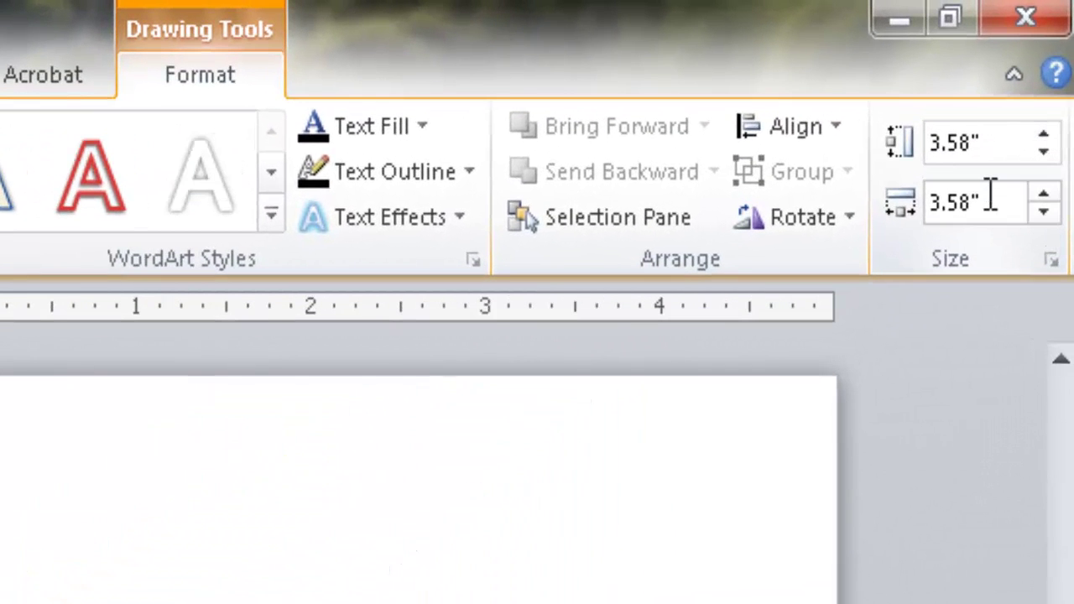
left_click(1012, 154)
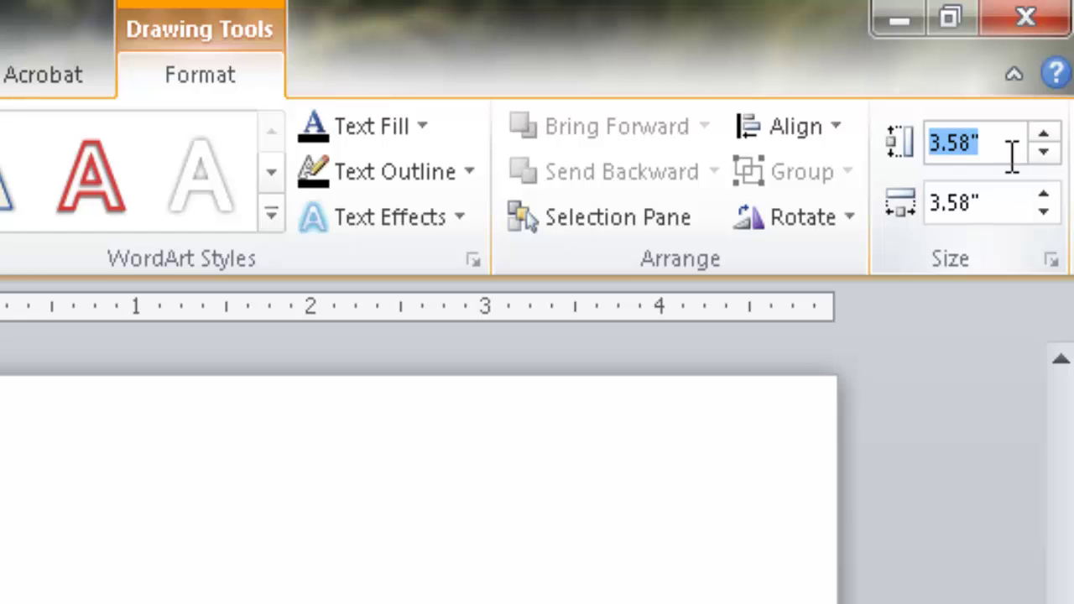
type("4")
left_click(1003, 210)
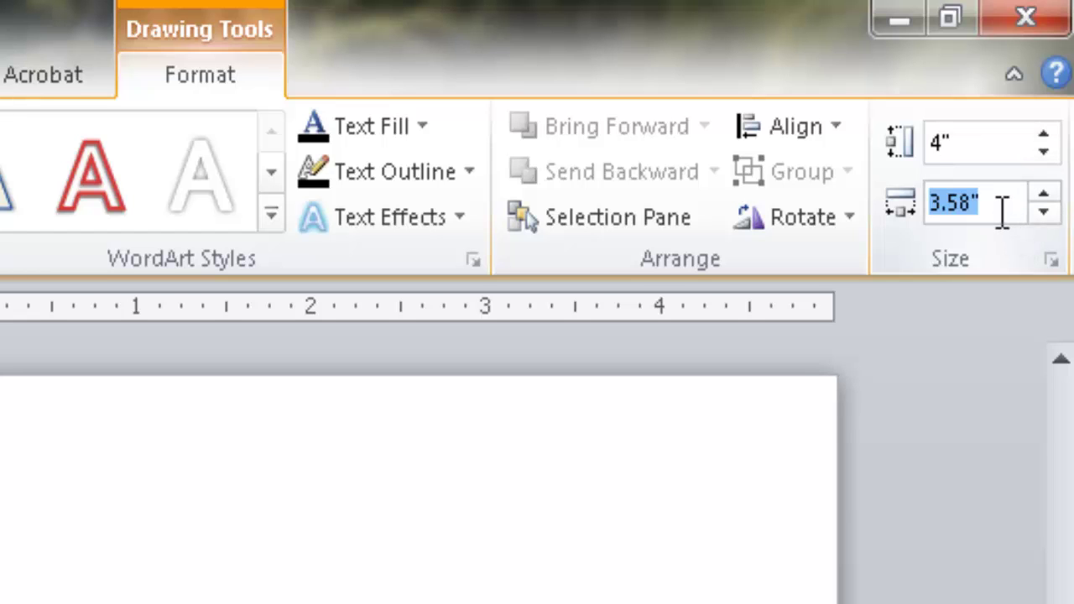
type("4")
key("Return")
left_click(640, 587)
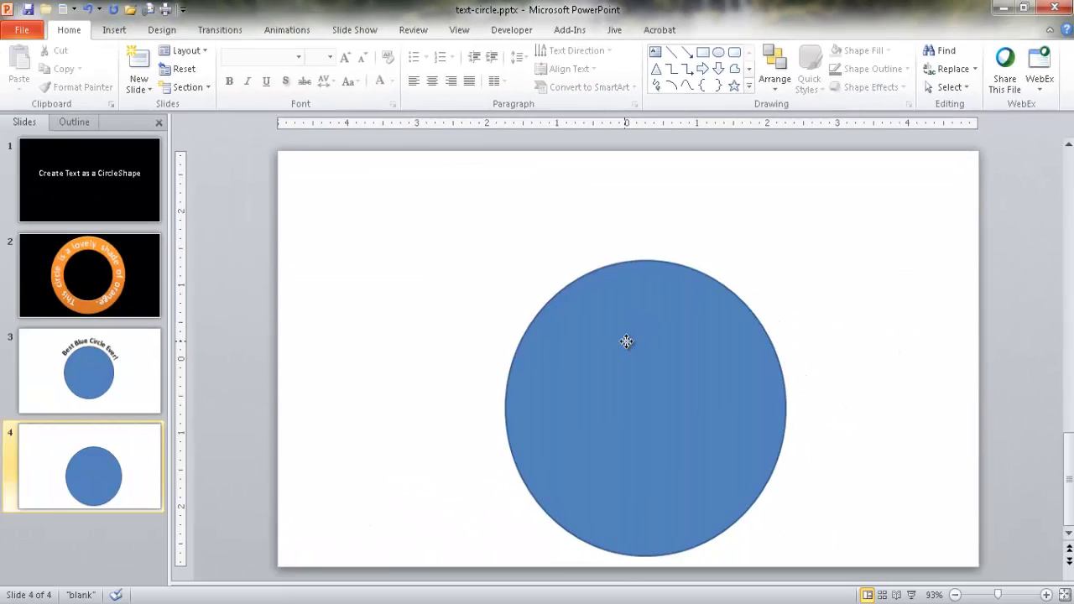
mouse_move(626, 341)
left_mouse_down()
mouse_move(604, 286)
mouse_move(606, 298)
left_mouse_up()
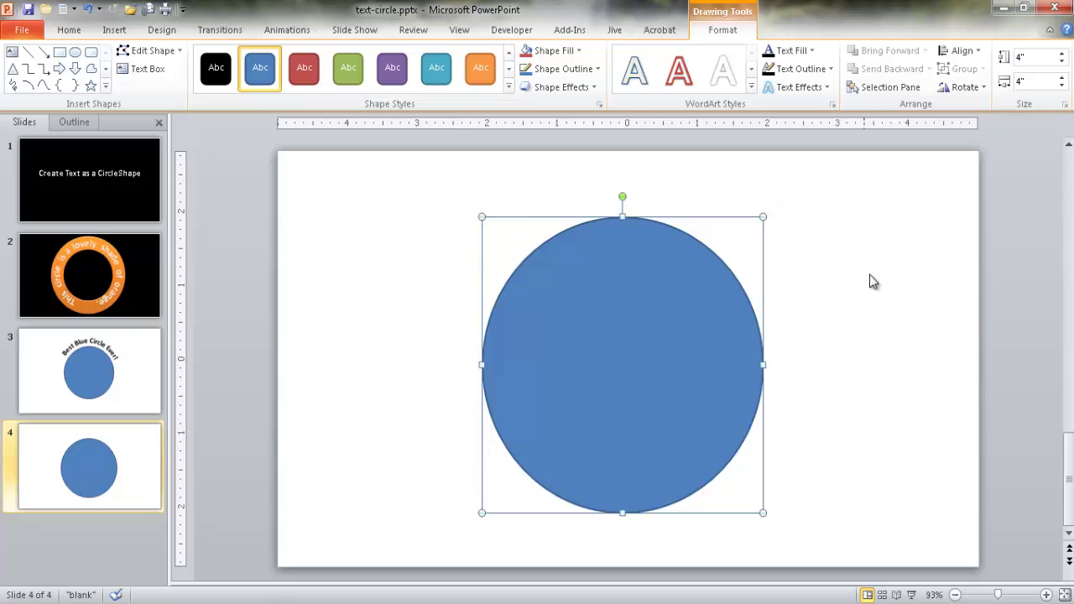
- Apply the green gradient shape style from the Shape Styles gallery to the circle
left_click(844, 299)
left_click(640, 312)
left_click(508, 86)
left_click(350, 303)
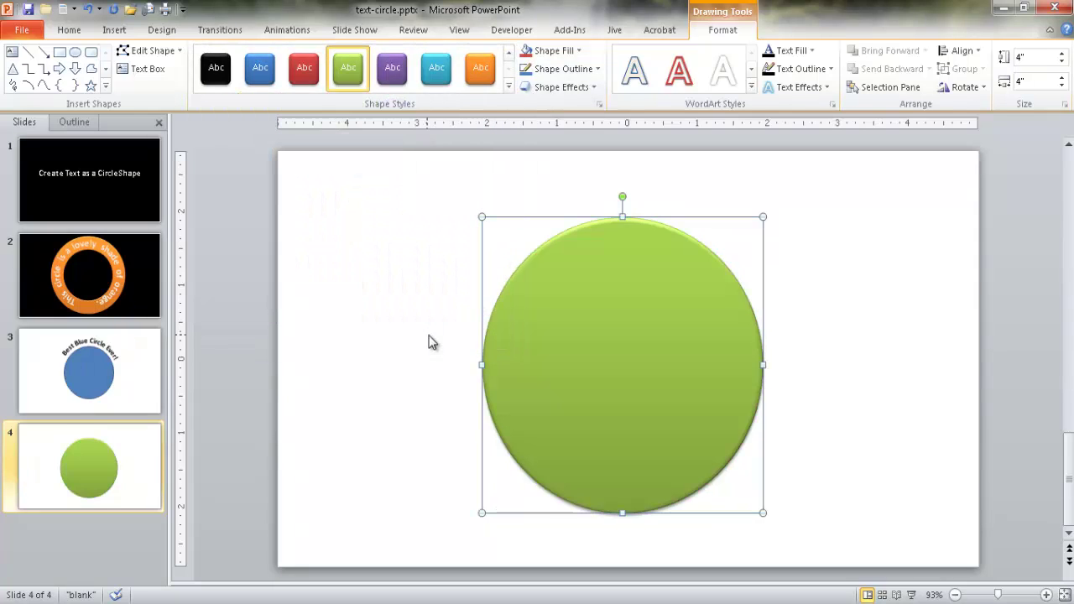
left_click(417, 326)
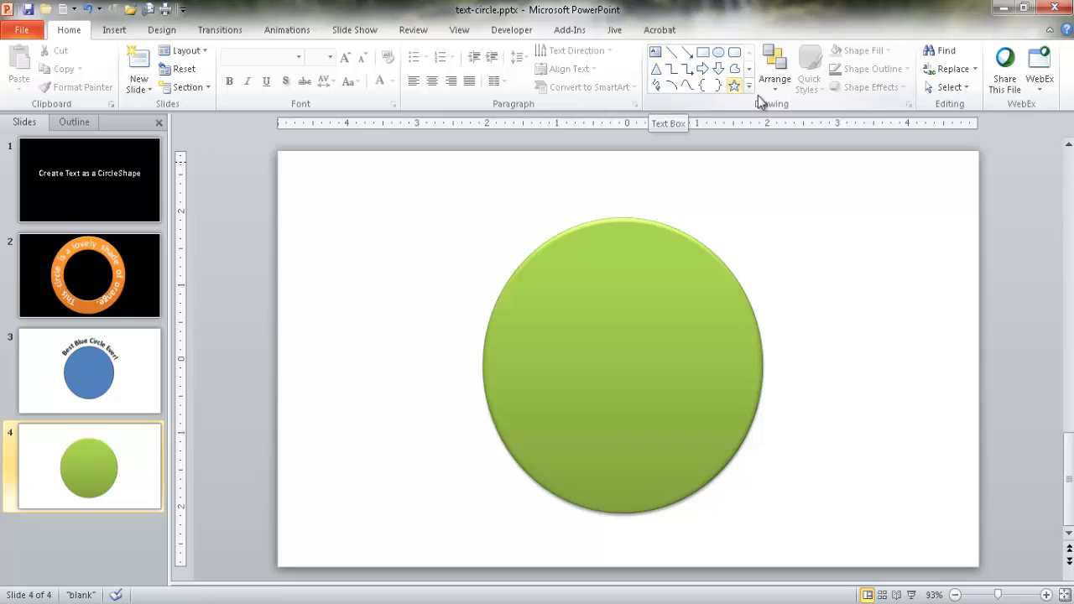
- Add a text box above the circle reading 'This is a perfect circle that is also a nice green color'
left_click(656, 53)
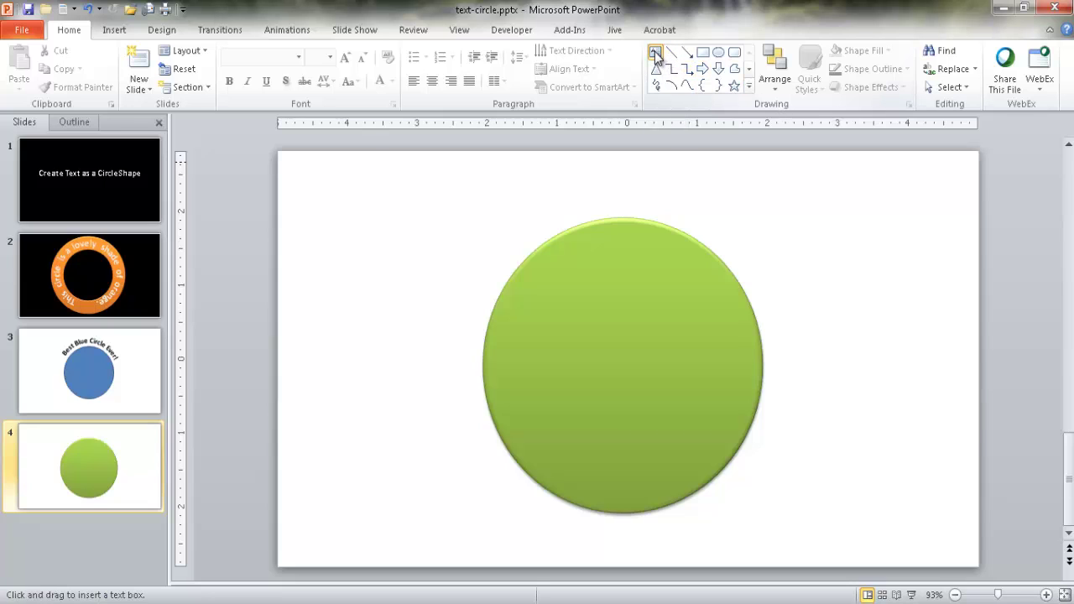
left_click_drag(313, 192, 804, 224)
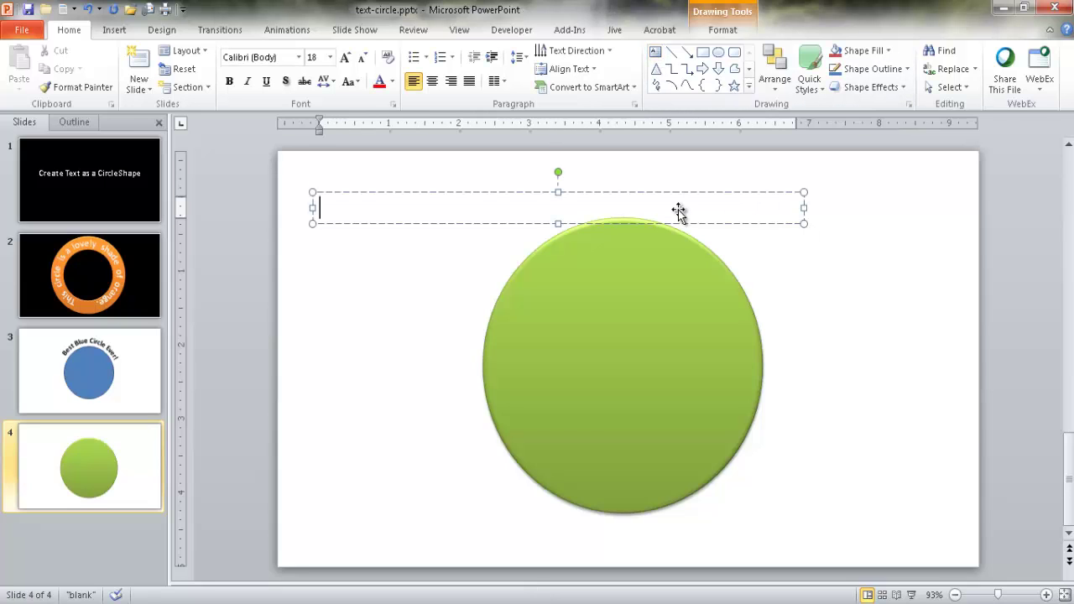
type("this s is a p")
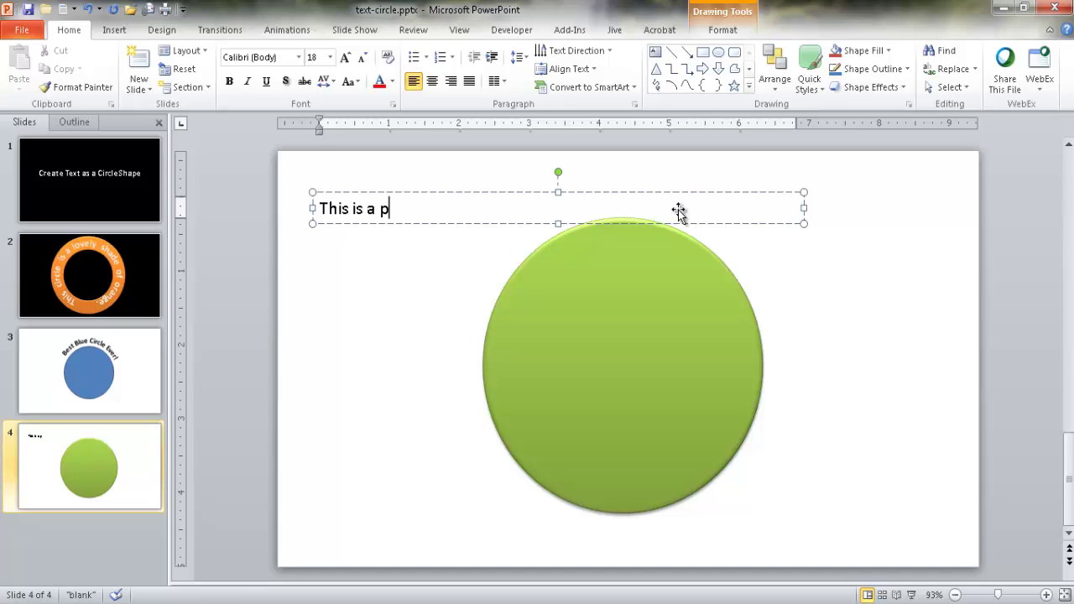
type("erfect circel th")
key("BackSpace")
key("BackSpace")
key("BackSpace")
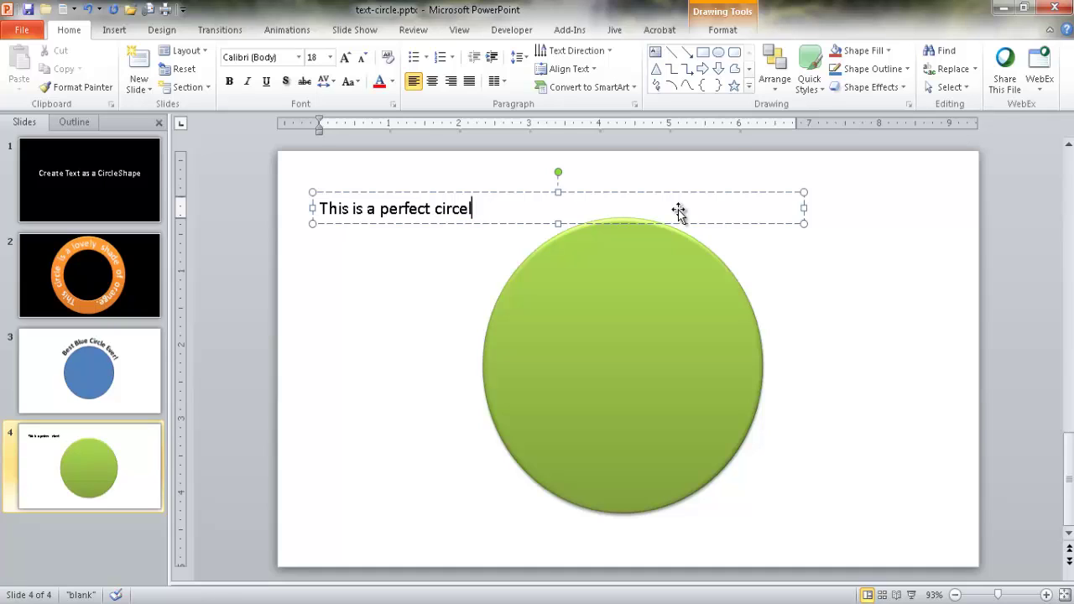
type("that is also a nice ")
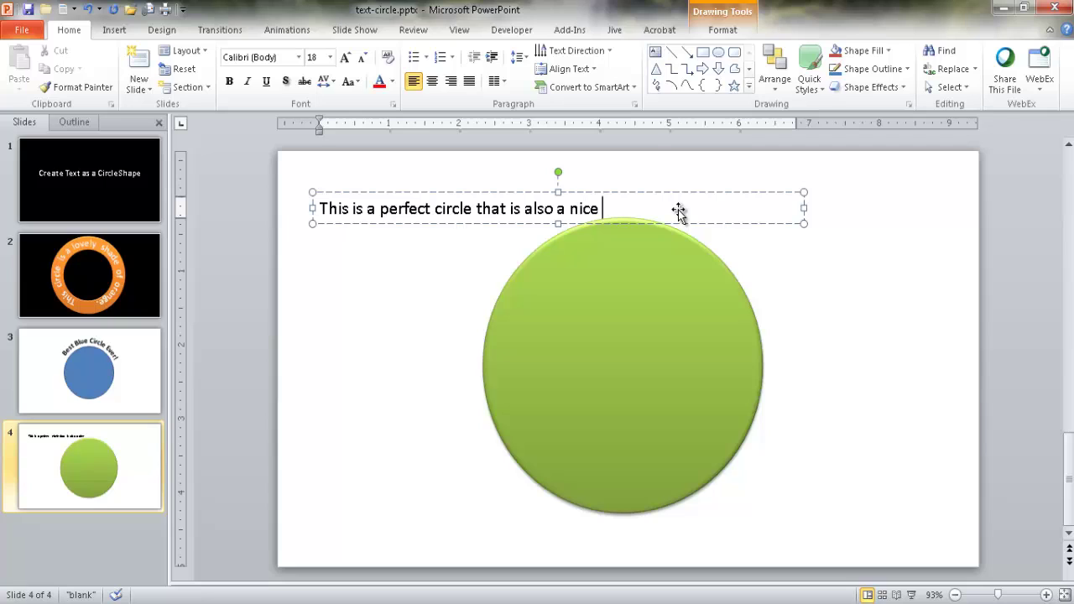
type("green ")
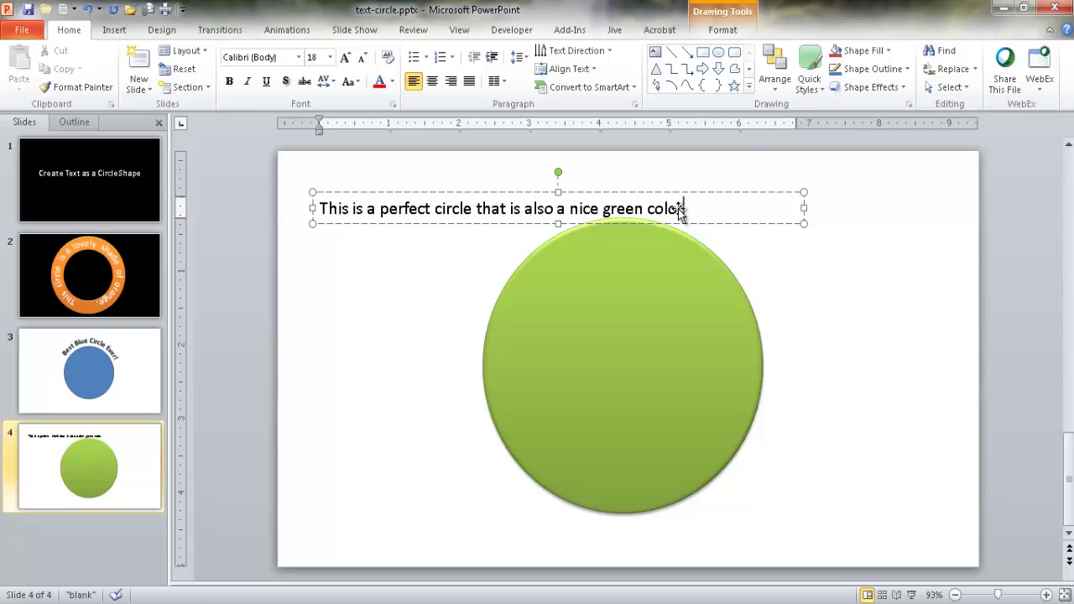
type("color")
left_click(493, 224)
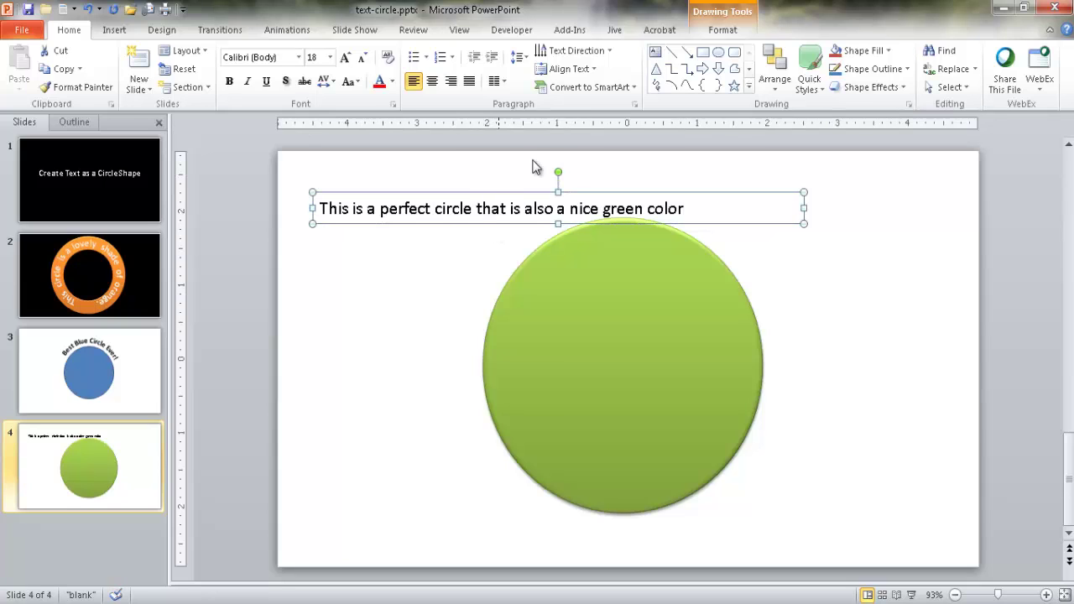
- Apply the Circle Follow Path text transform to the sentence
left_click(716, 32)
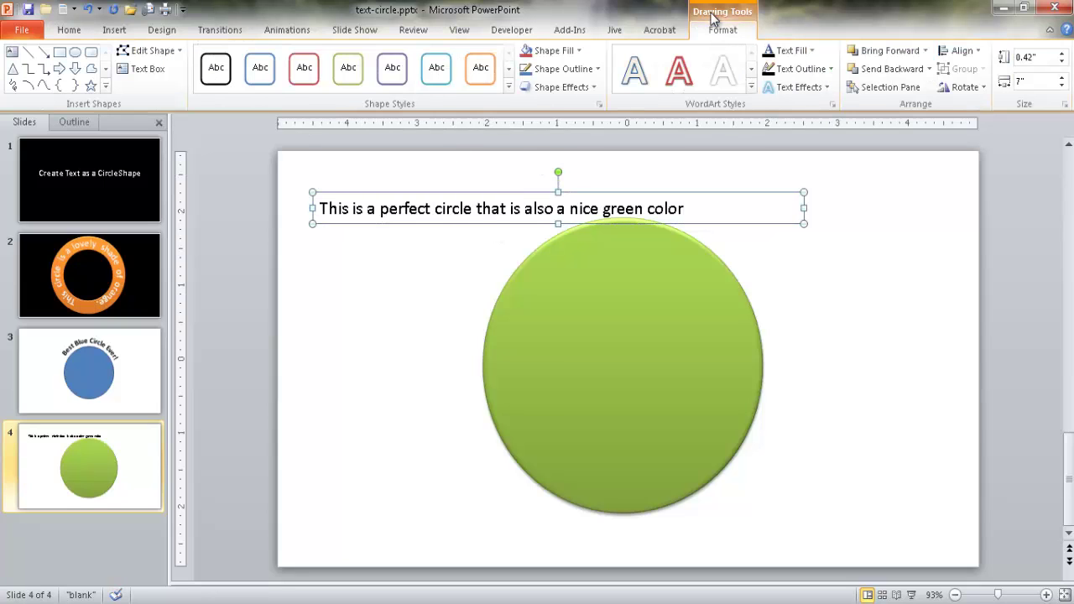
left_click(804, 91)
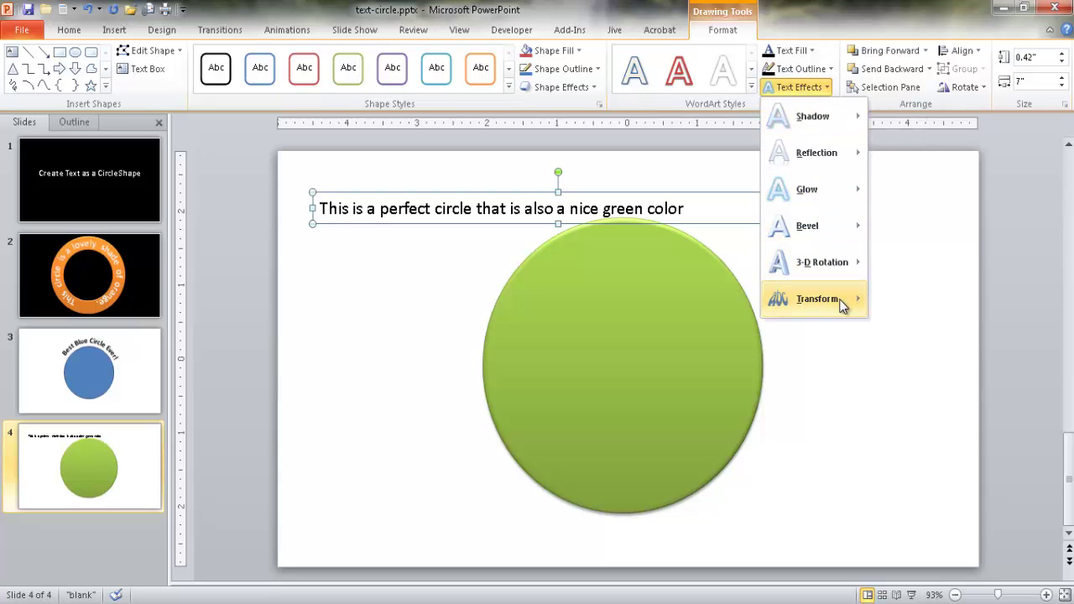
mouse_move(836, 303)
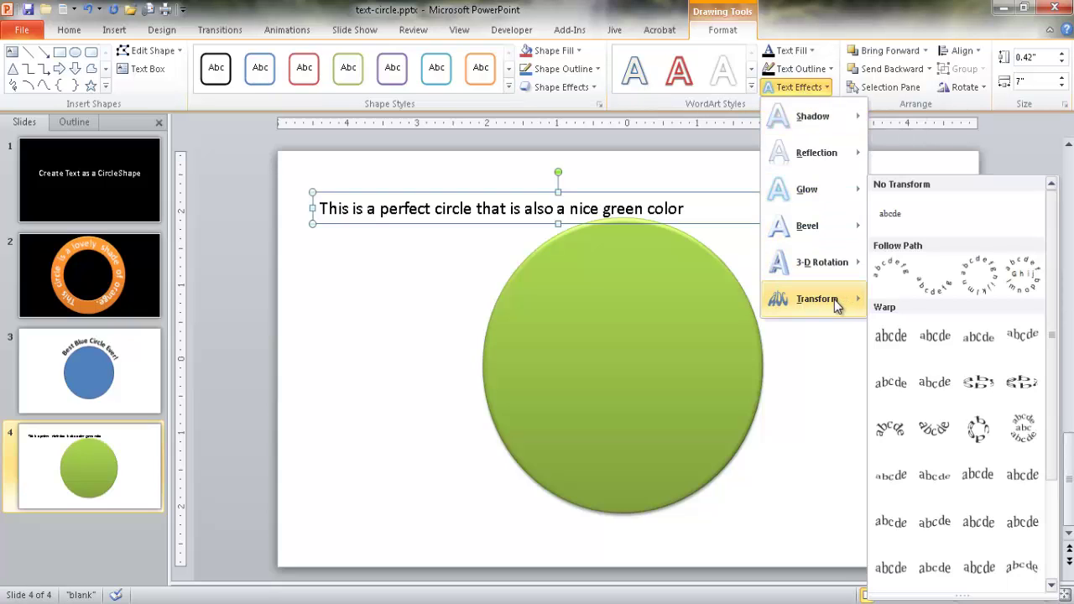
left_click(974, 284)
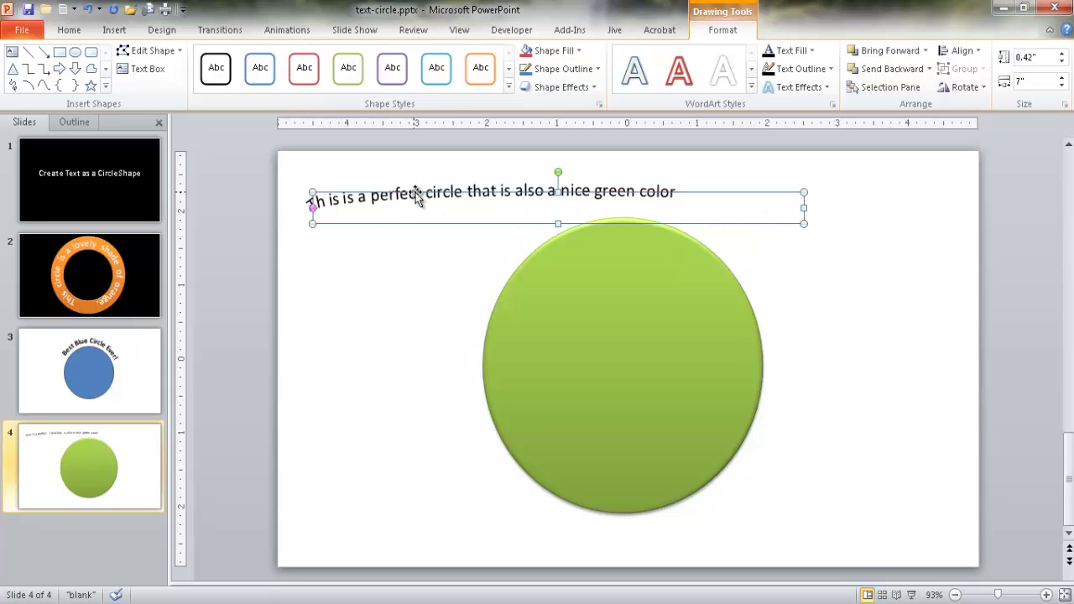
- Size the curved text box to 3.5" square and move it over the green circle
left_click(1043, 58)
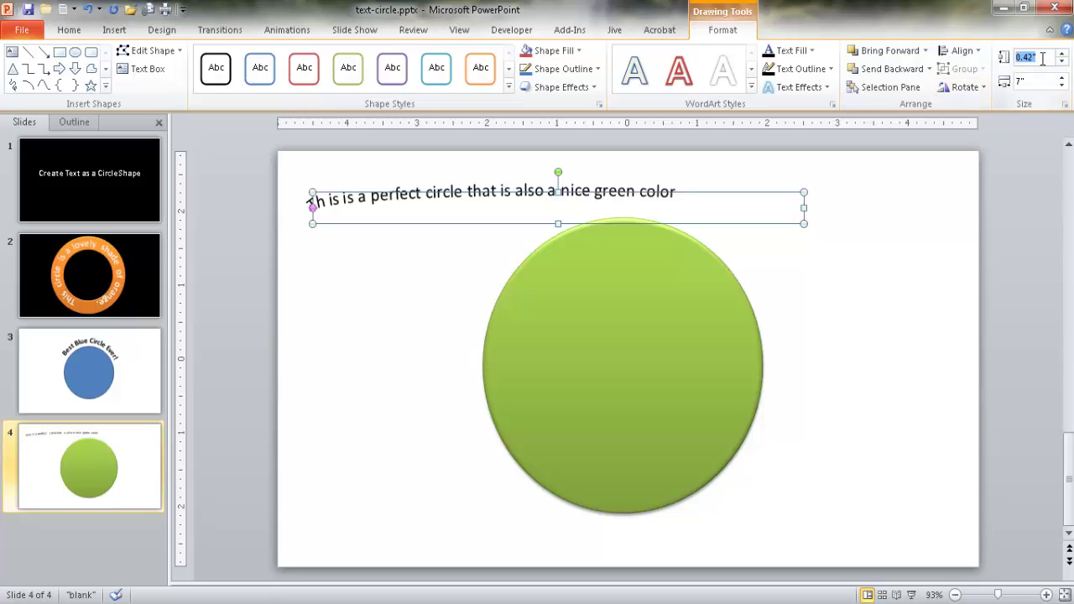
type("3")
left_click(1046, 82)
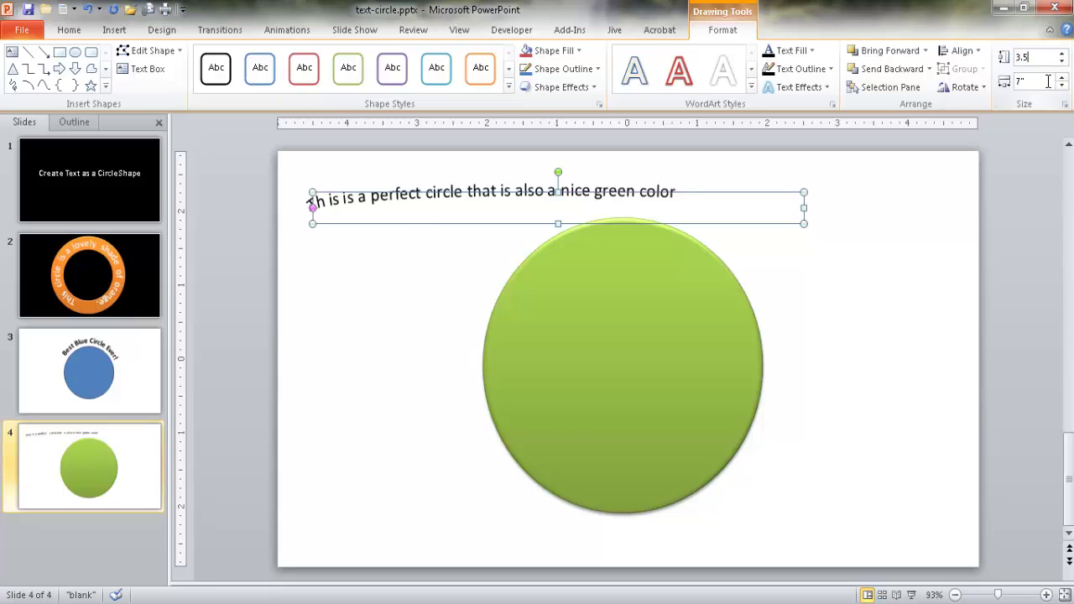
type("3.5")
key("Return")
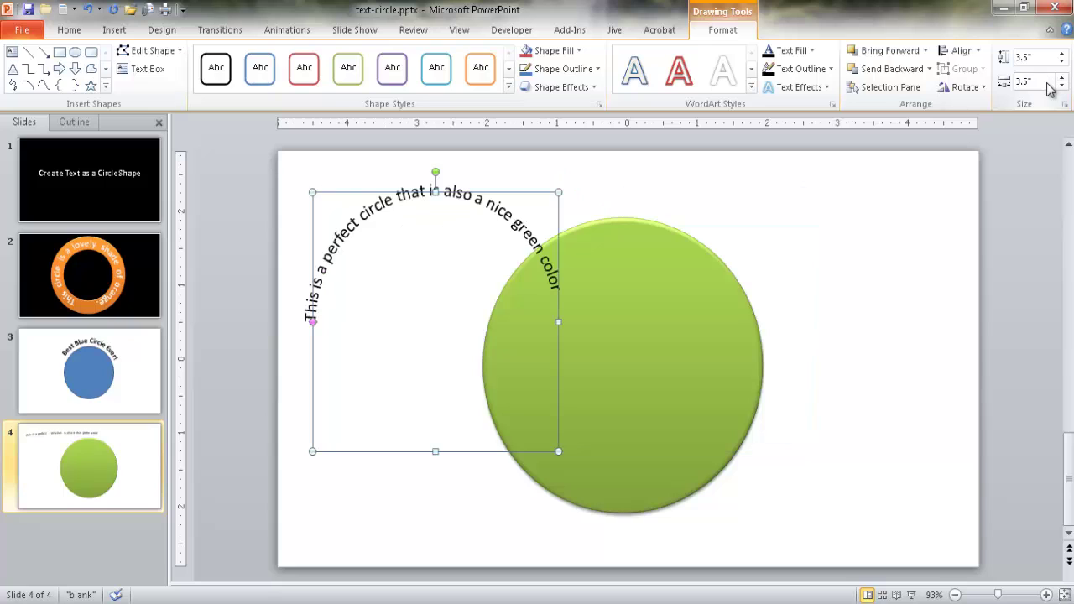
left_click_drag(443, 319, 633, 360)
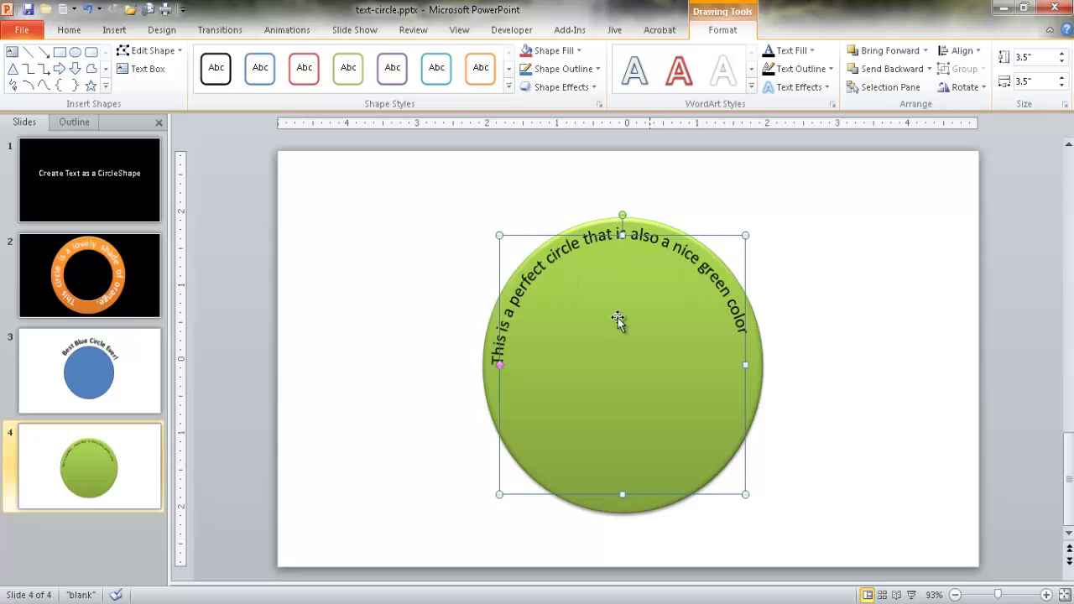
- Enlarge the curved text box to 4.21" and align its arc with the circle's top edge
left_click(846, 344)
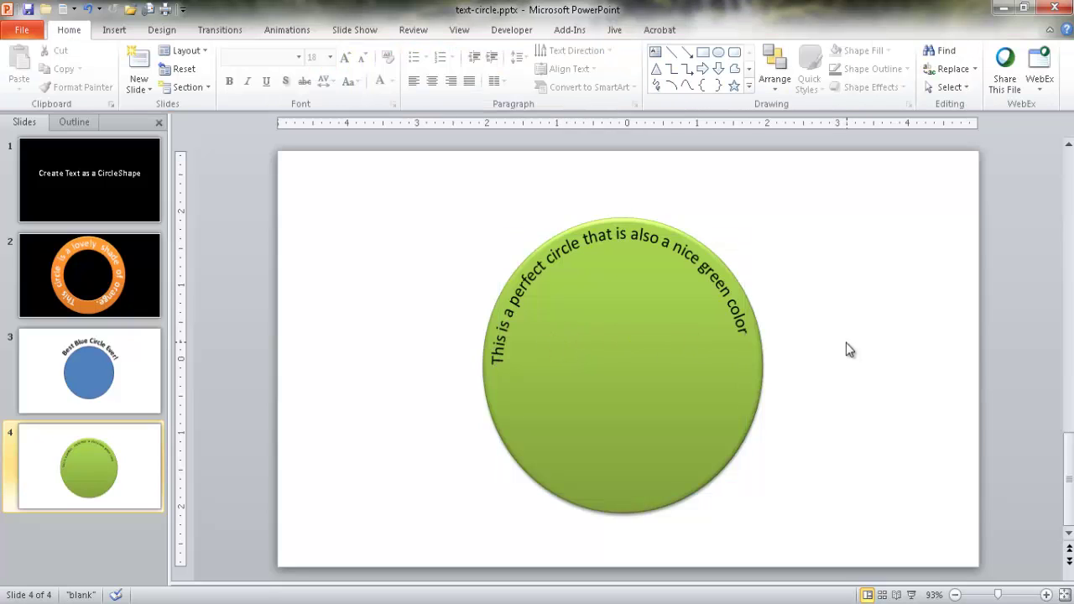
left_click(599, 236)
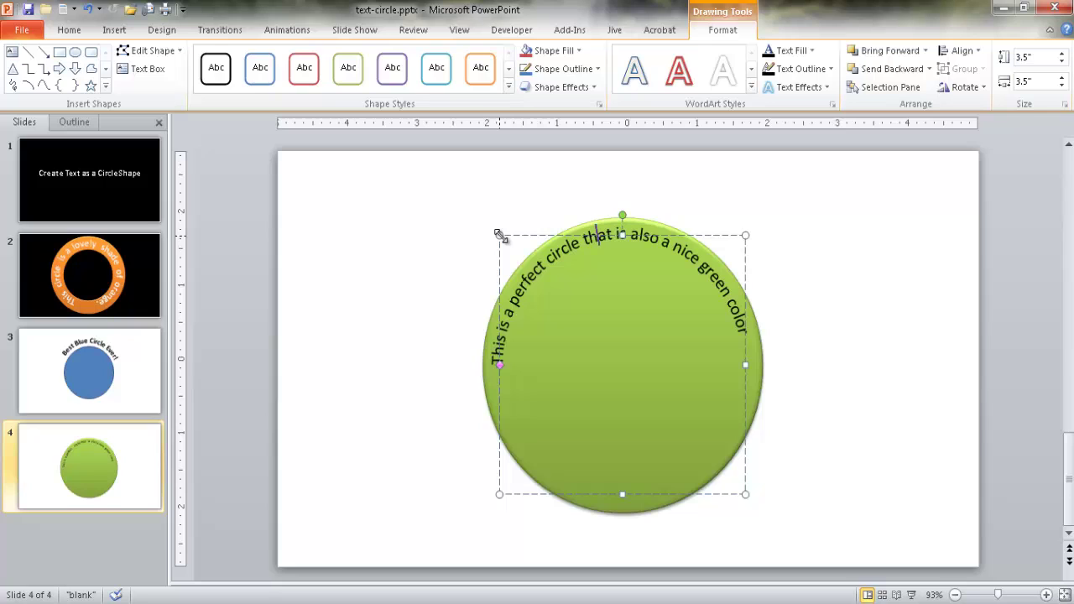
left_click_drag(499, 235, 472, 212)
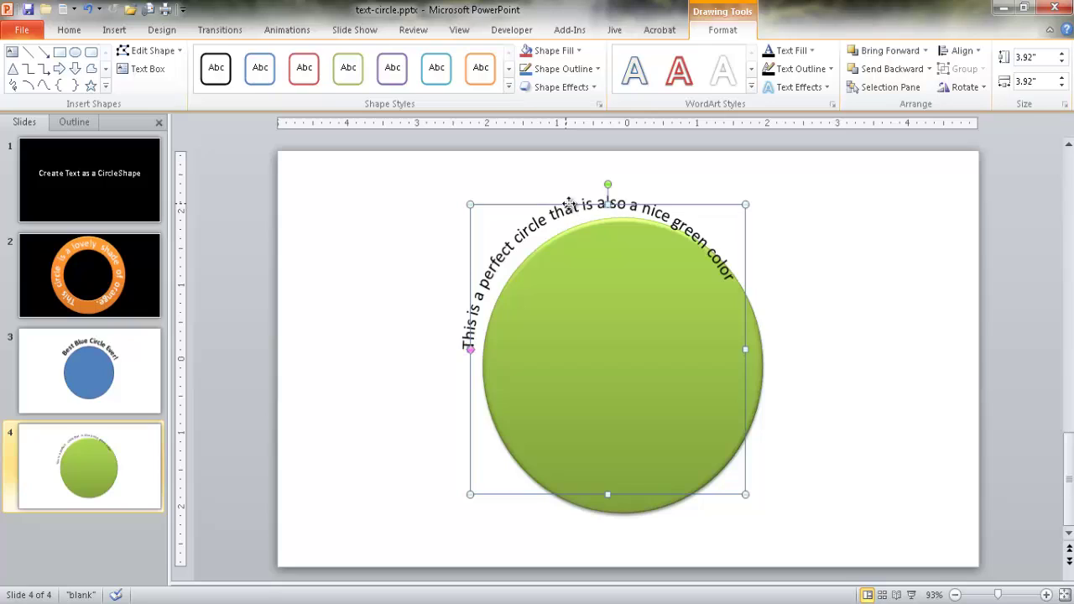
mouse_move(568, 209)
left_mouse_down()
mouse_move(590, 204)
mouse_move(595, 214)
mouse_move(575, 212)
mouse_move(593, 219)
mouse_move(581, 218)
left_mouse_up()
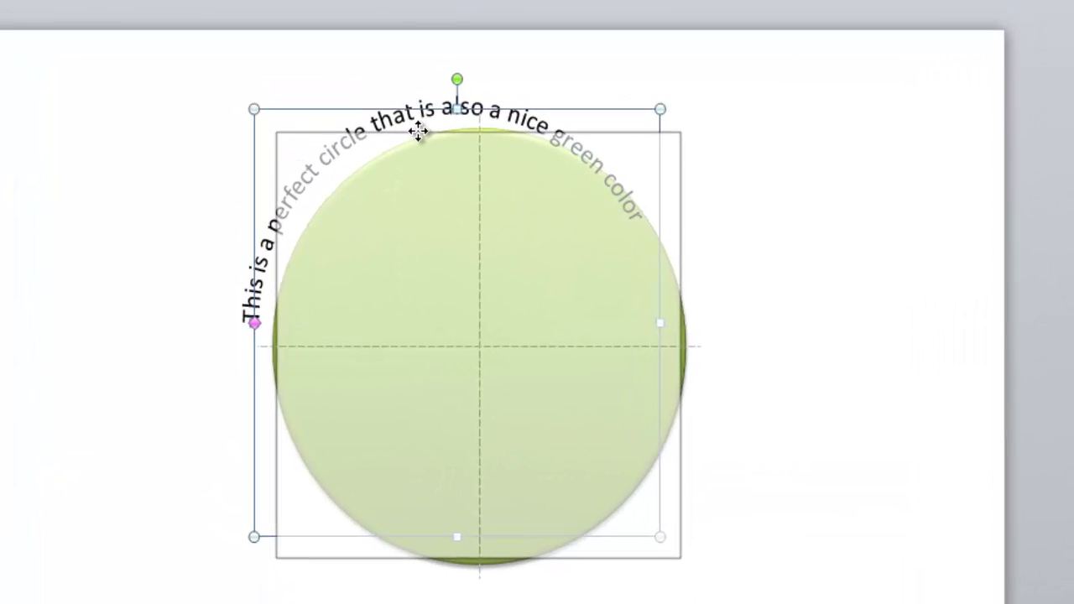
left_click_drag(417, 131, 420, 129)
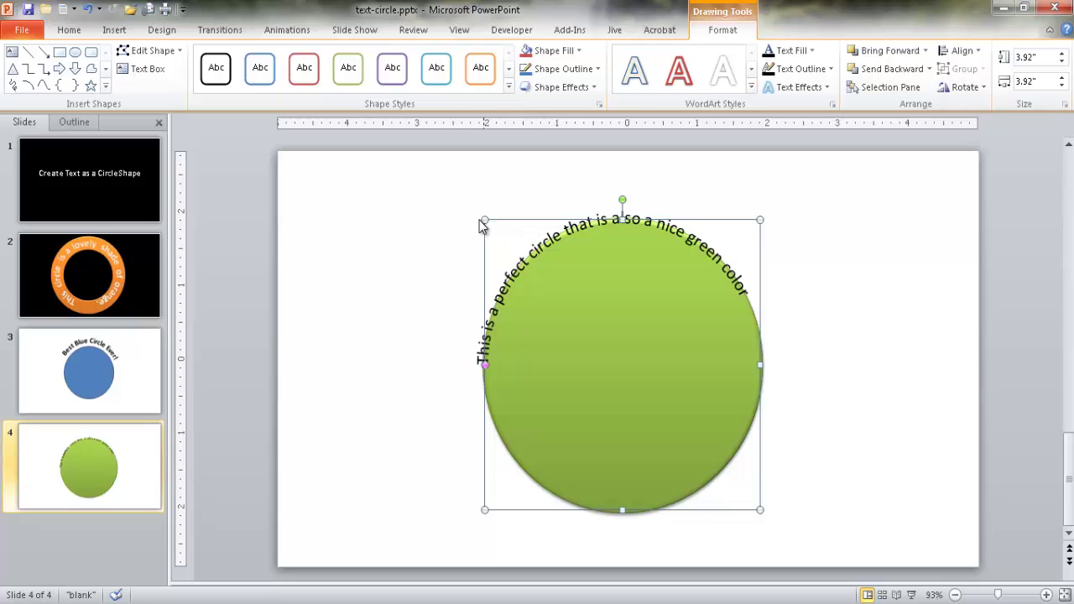
left_click_drag(485, 221, 464, 199)
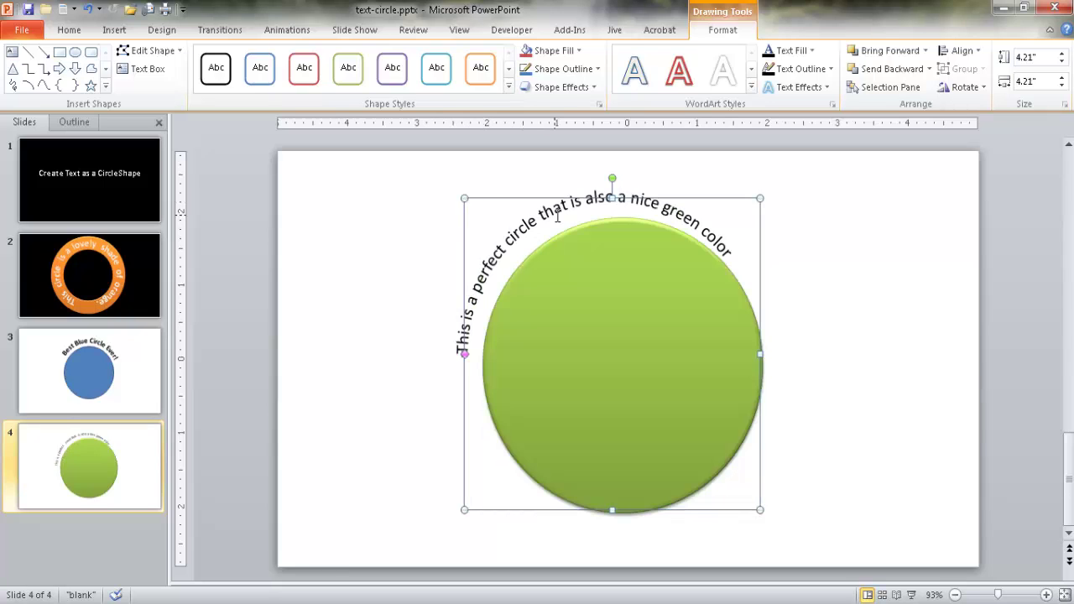
mouse_move(560, 199)
left_mouse_down()
mouse_move(590, 206)
mouse_move(567, 209)
left_mouse_up()
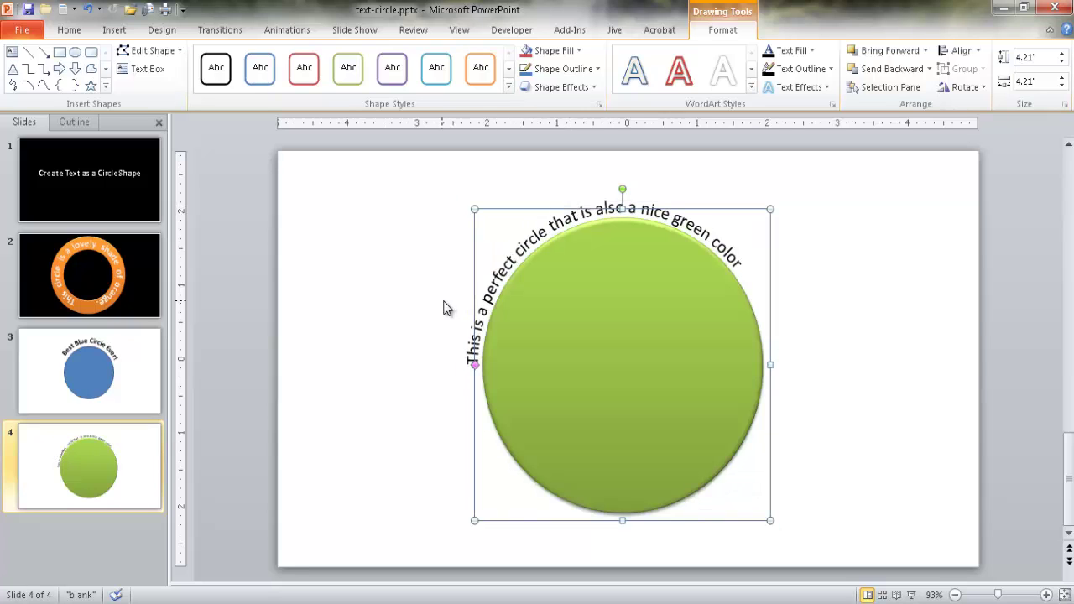